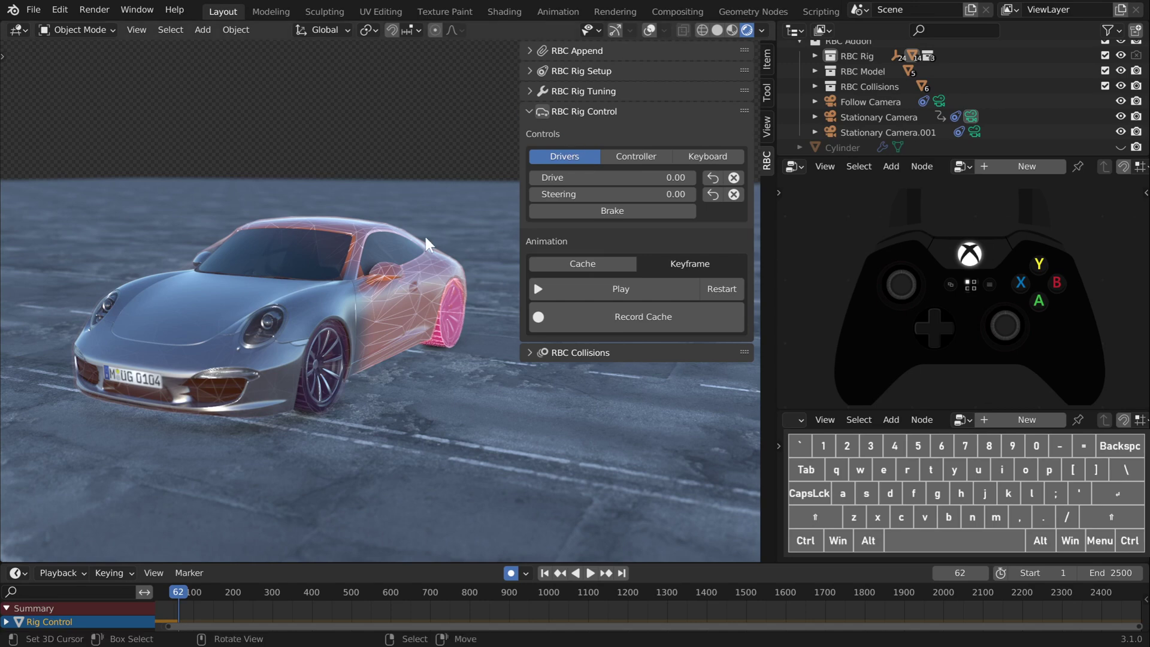
- Play the simulation while setting Drive to 13.19 and Steering to -1.00, and restart it from frame 1
key(space)
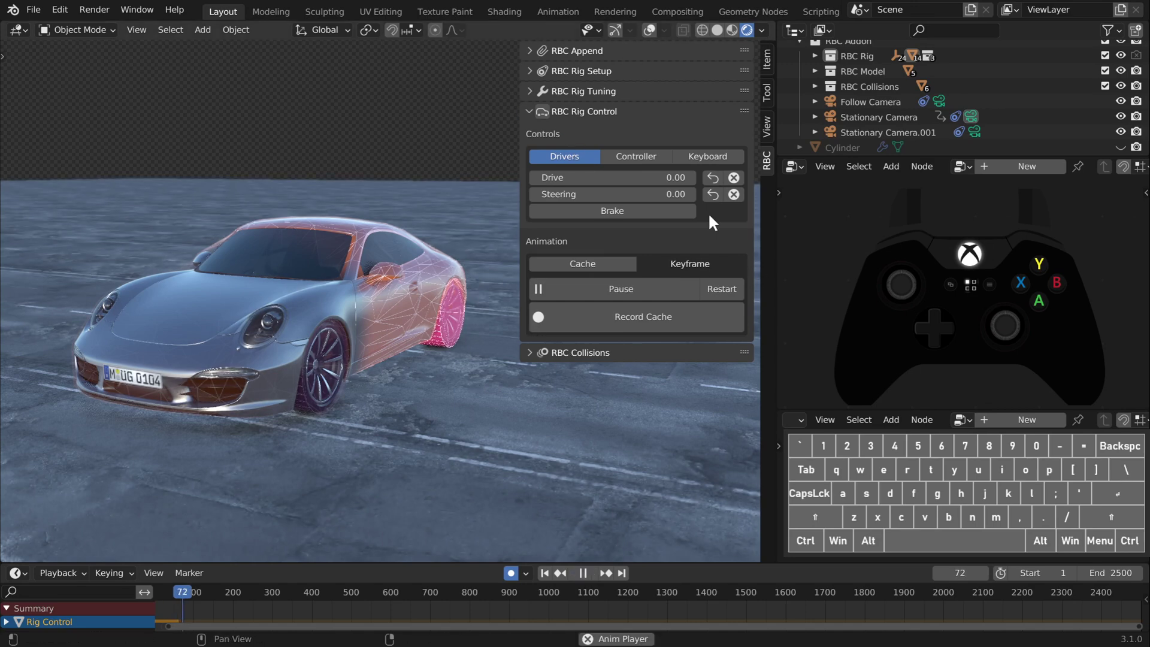
drag(659, 177, 737, 178)
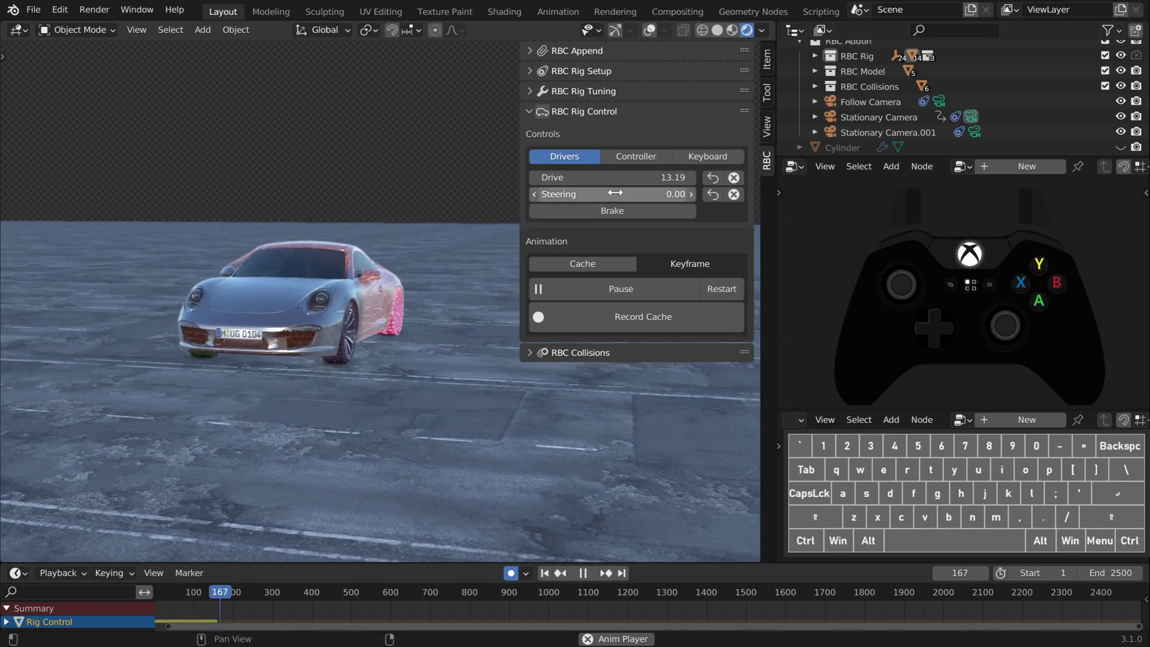
mouse_move(616, 193)
mouse_down()
mouse_move(677, 194)
mouse_move(592, 194)
mouse_up()
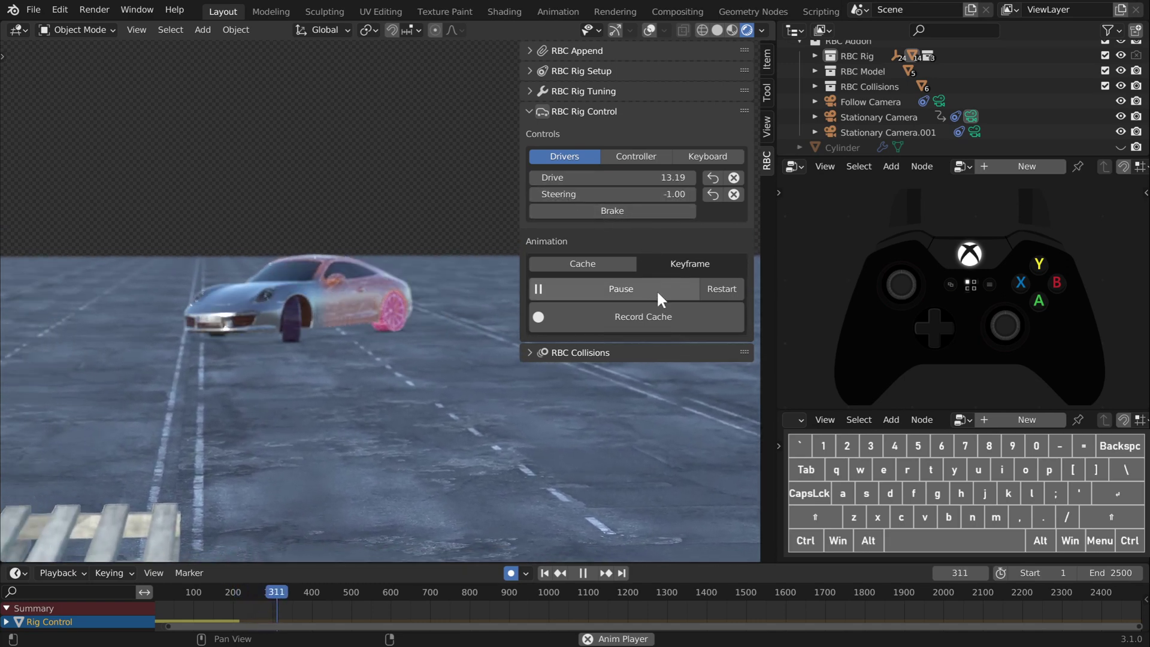
click(656, 289)
click(721, 289)
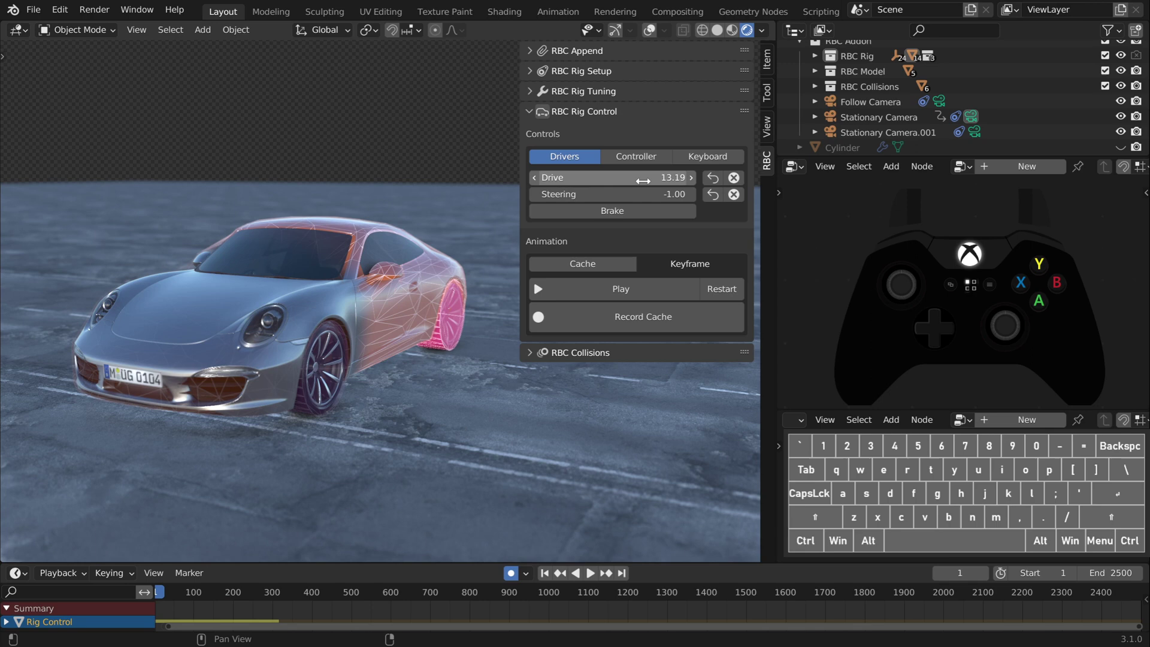
- Insert keyframes on the Drive, Steering and Brake controls at frame 1
click(631, 213)
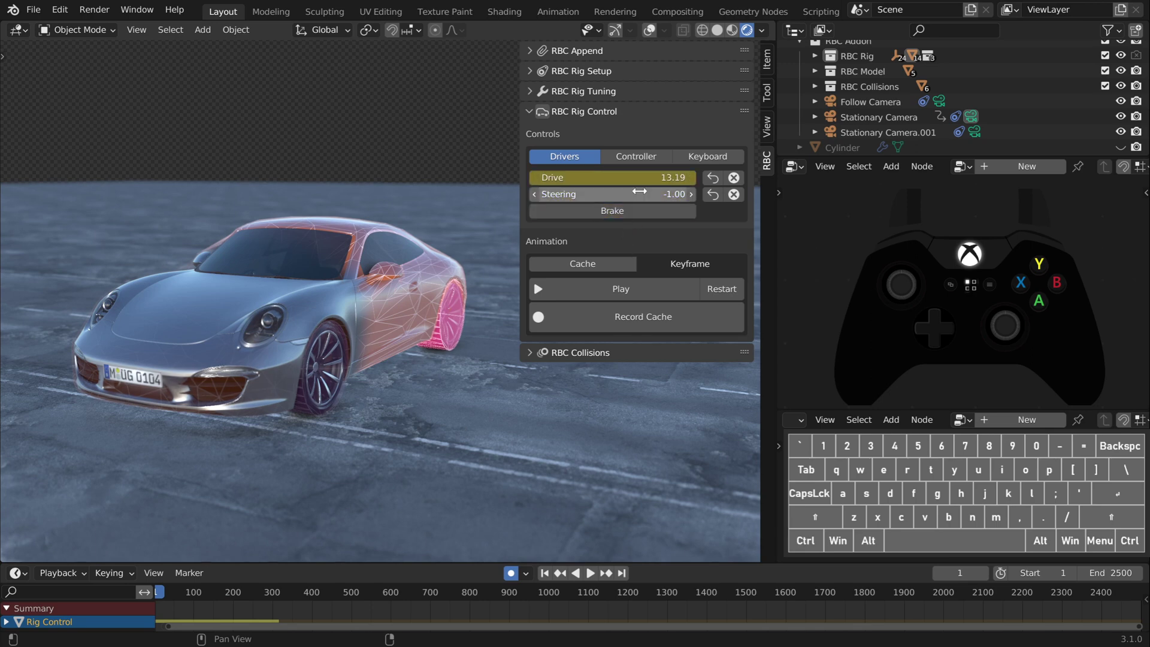
click(631, 209)
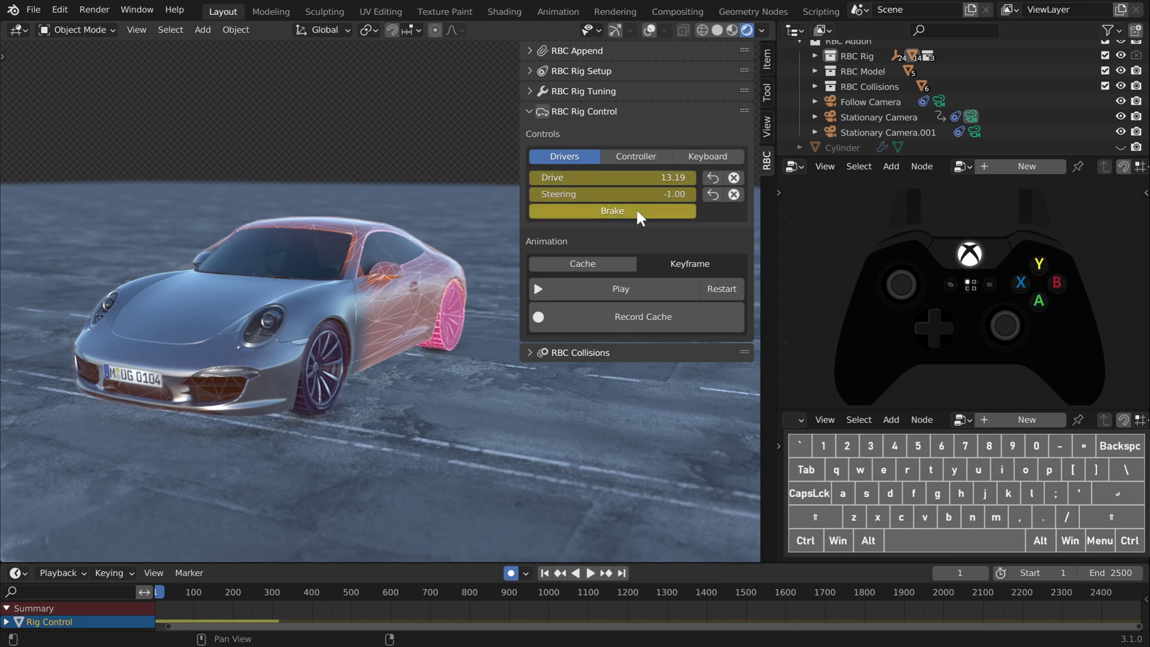
- Delete the frame 1 keyframes from the Brake, Steering and Drive controls
right_click(635, 208)
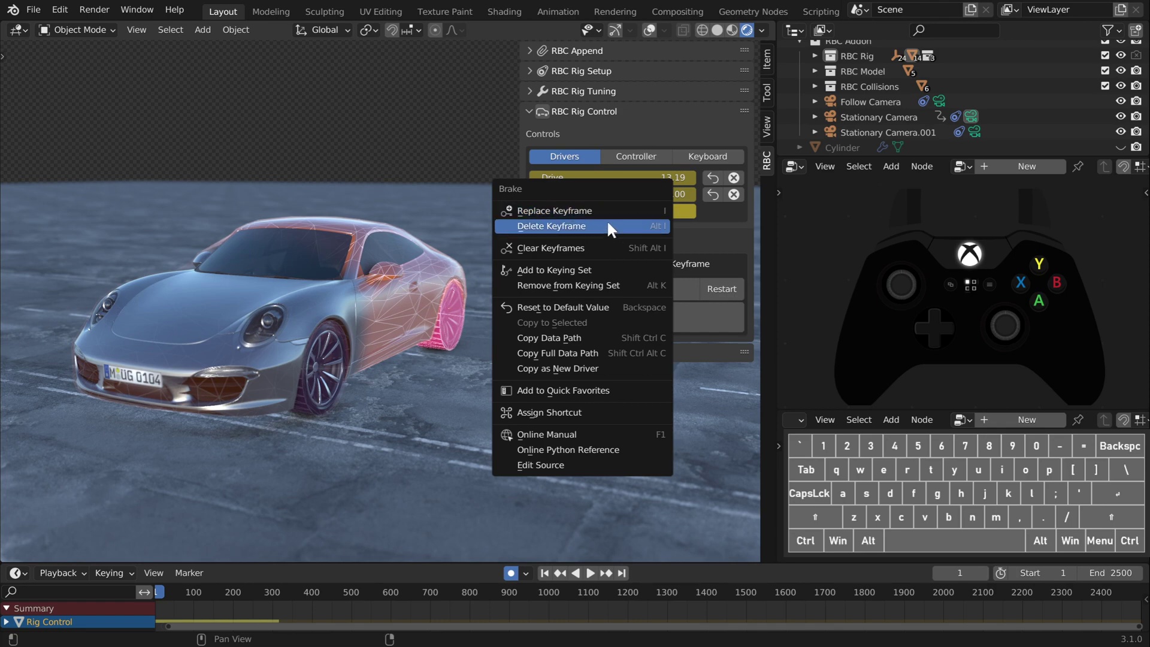
click(606, 223)
right_click(645, 195)
click(638, 213)
right_click(643, 178)
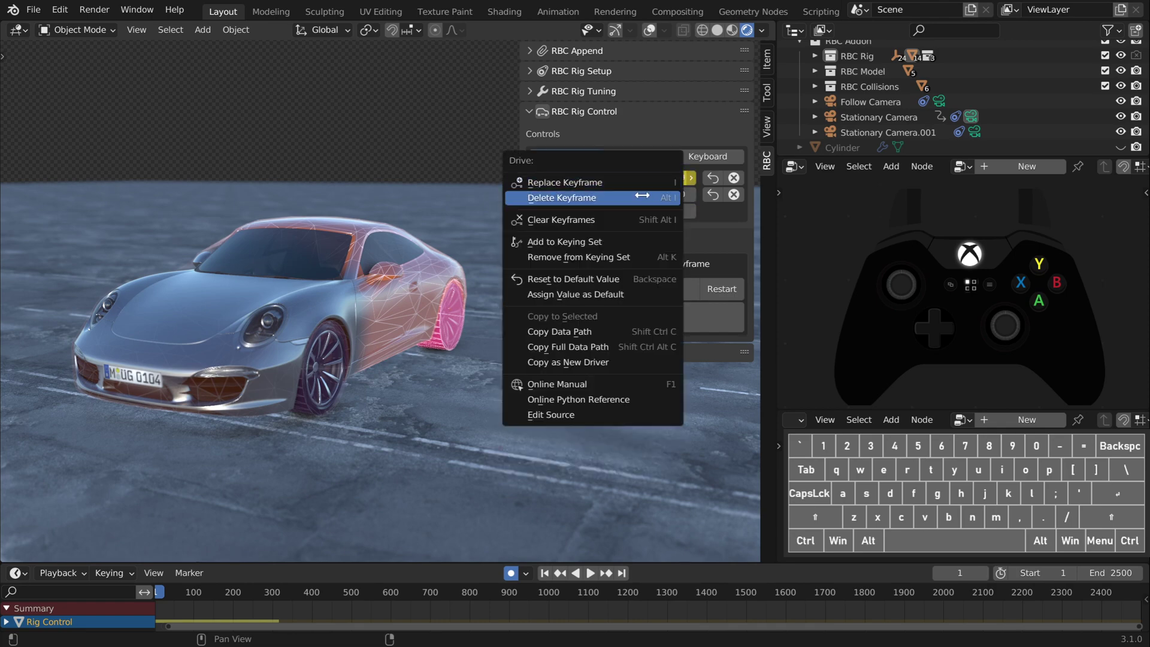
click(641, 195)
right_click(639, 196)
click(640, 197)
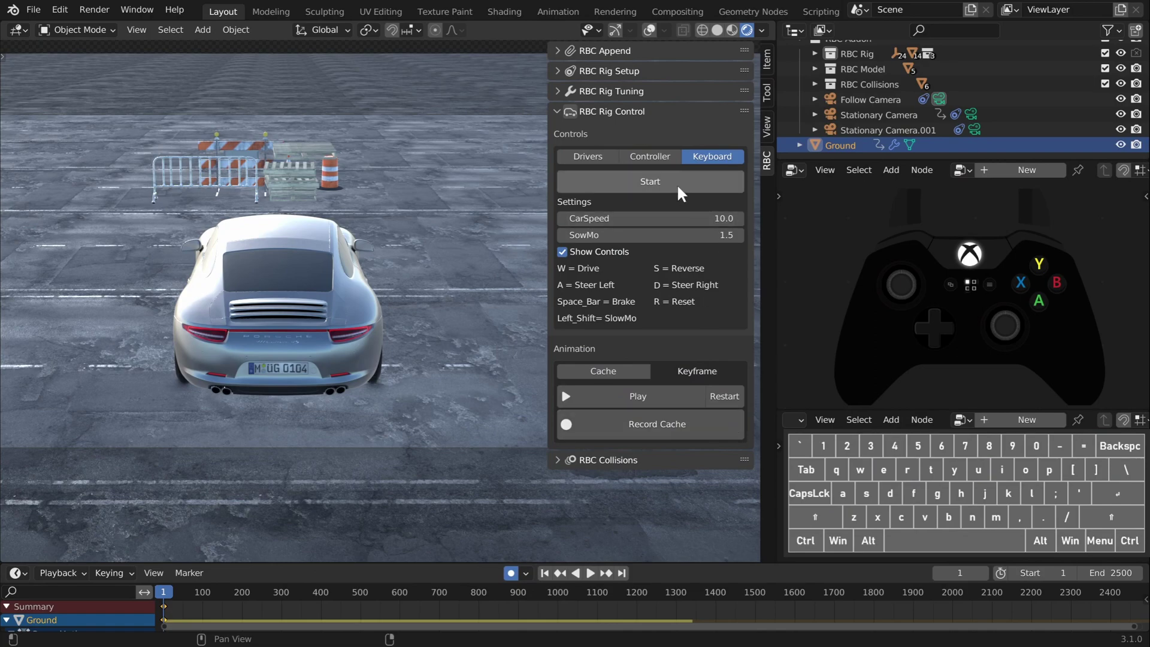
- Test-drive the car in keyboard mode with forward, steering, slow motion and braking, and end the run by restarting the animation
key(a)
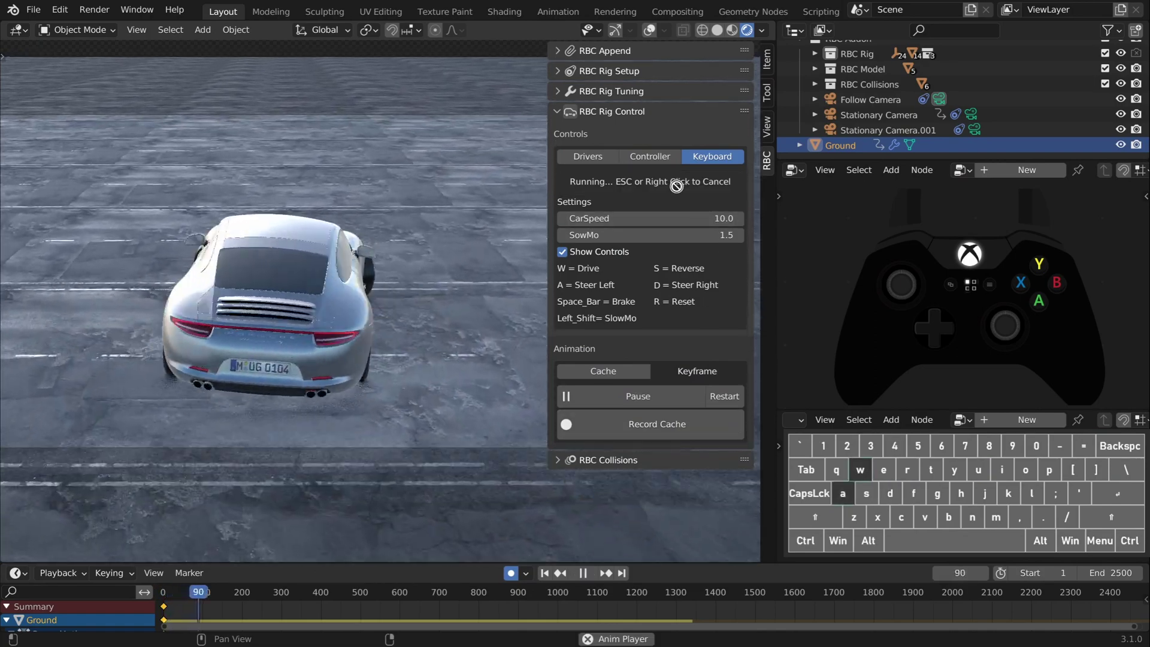
key(shift)
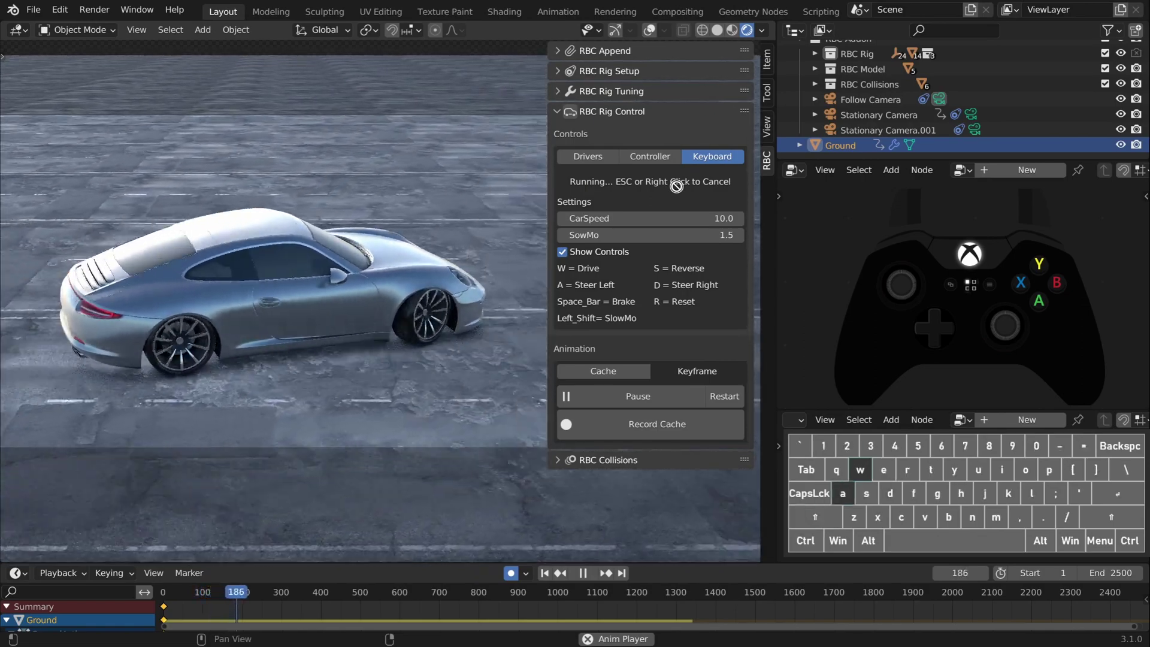
key(space)
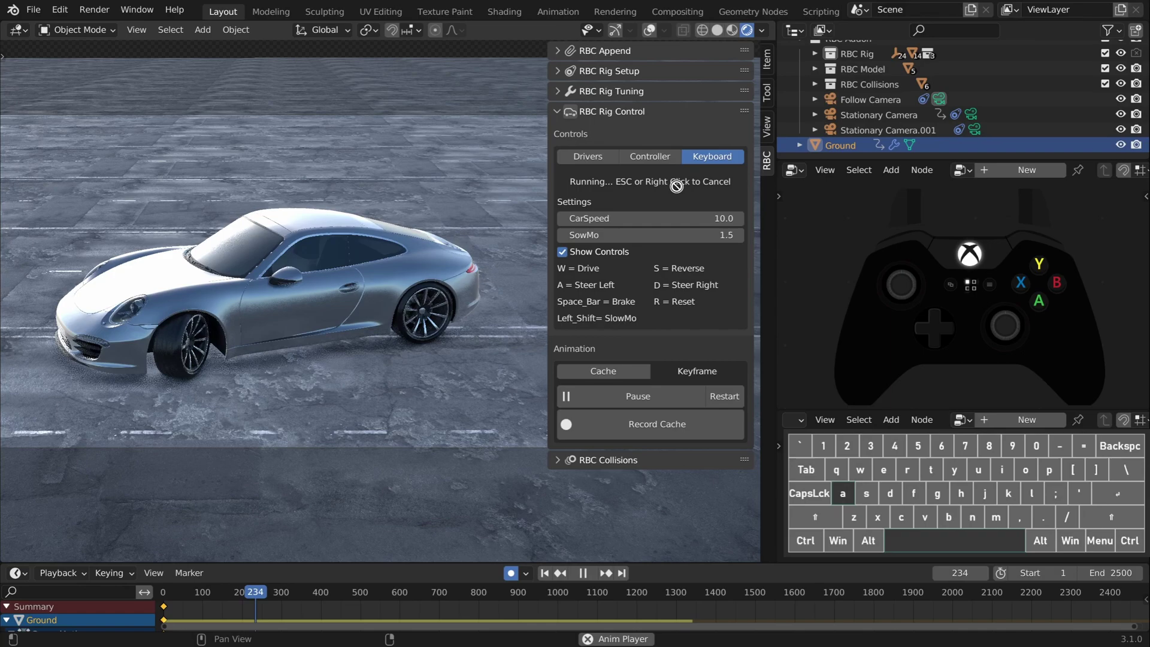
key(w)
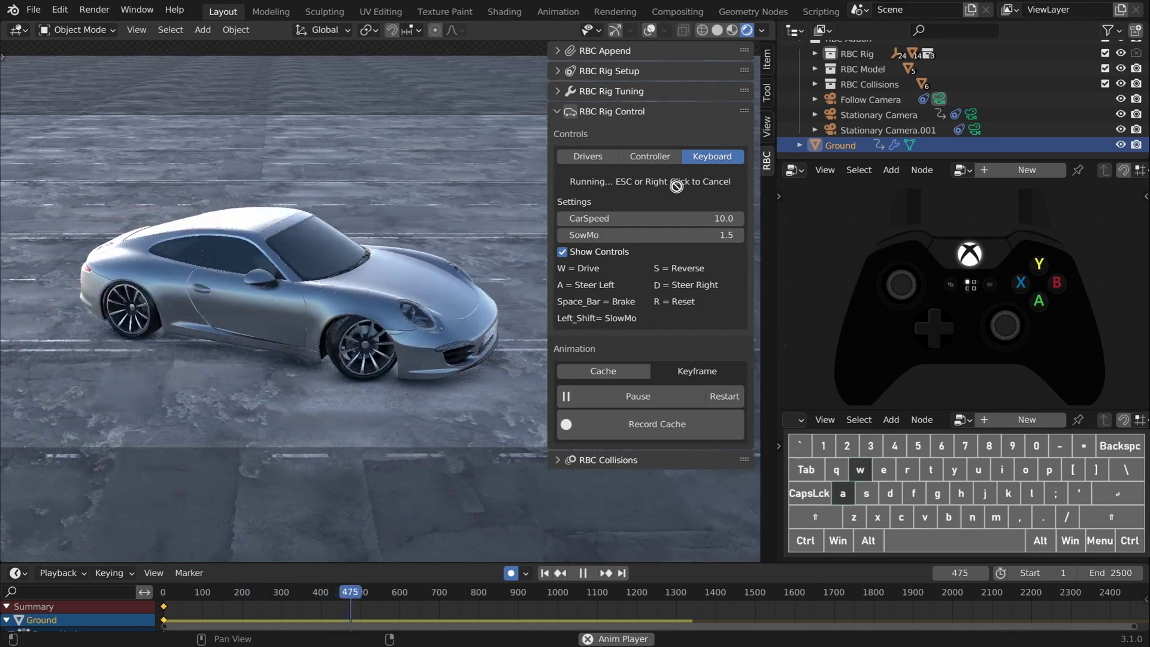
key(d)
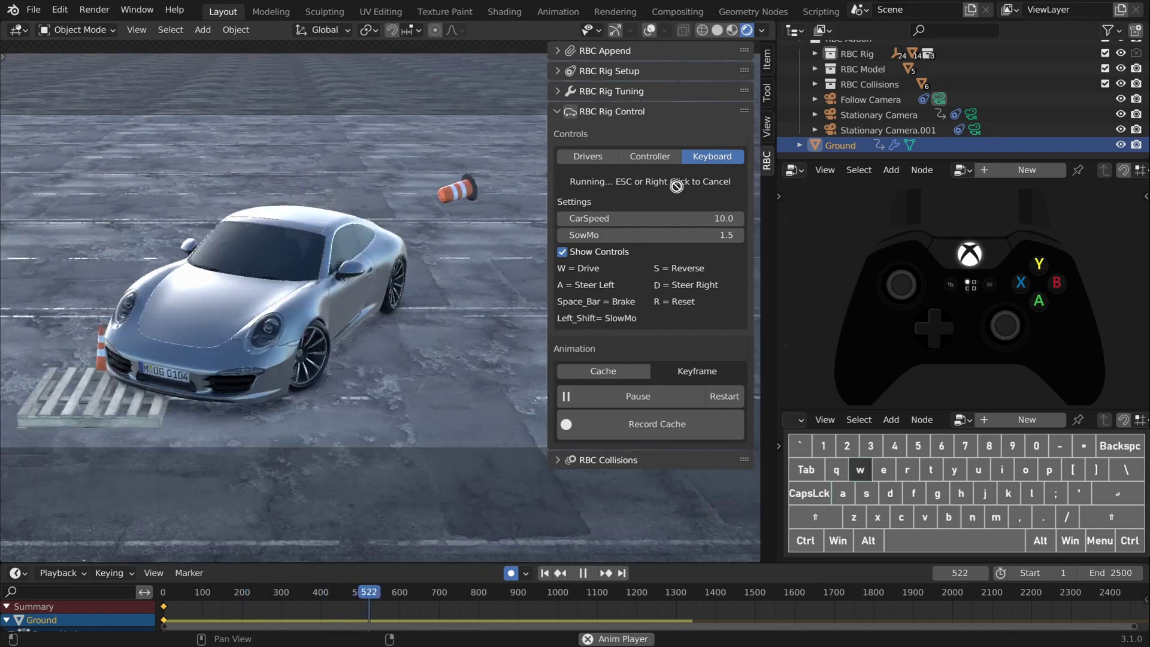
key(Escape)
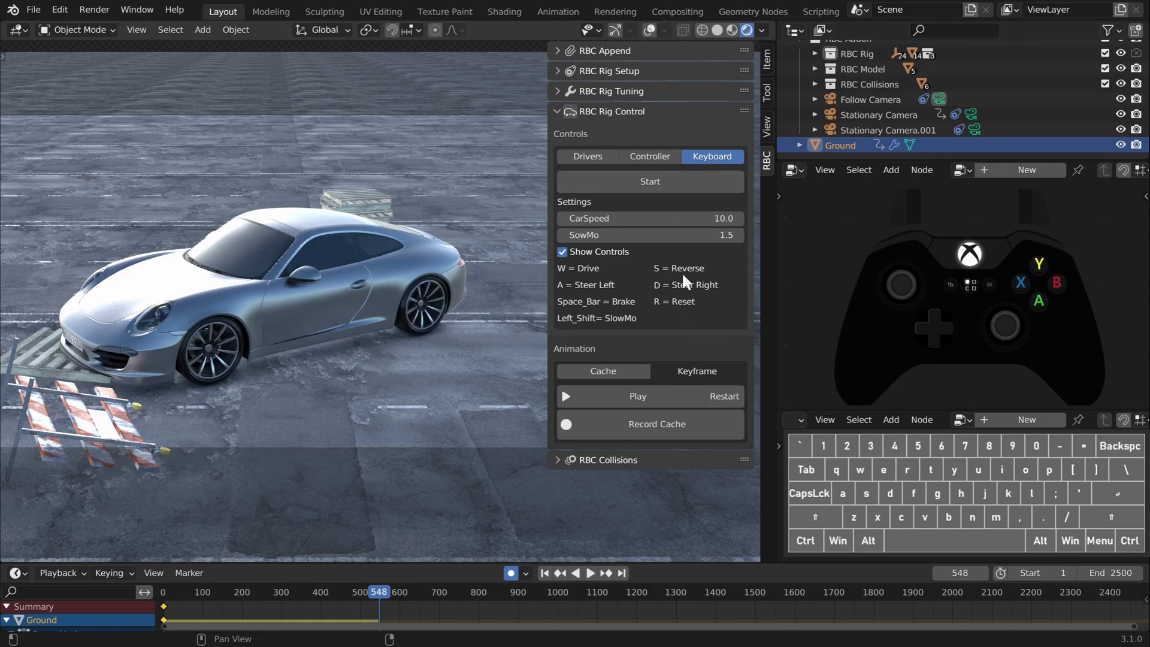
click(731, 390)
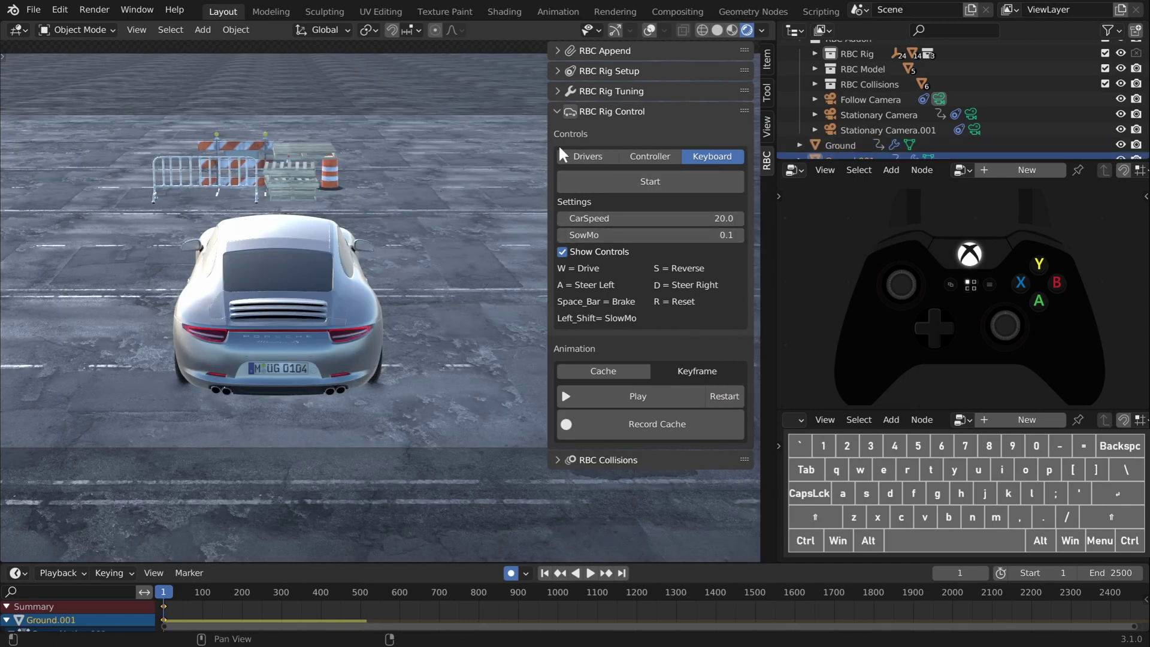
- Start another keyboard drive, reversing the car with steering and driving forward to the right in slow motion
click(655, 187)
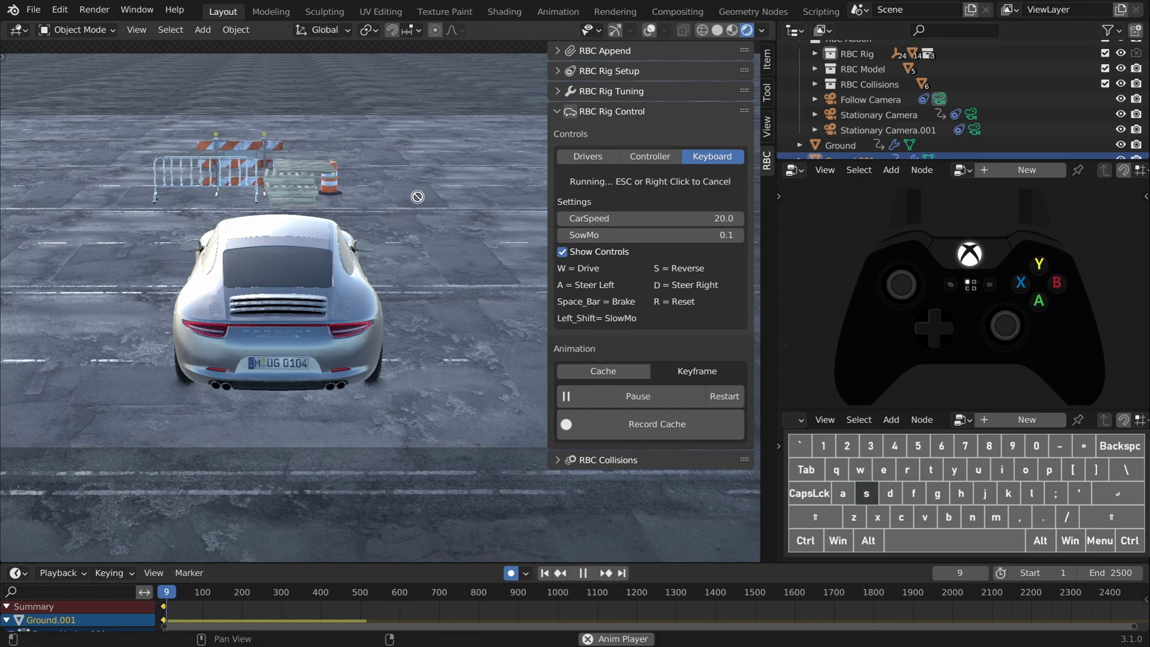
key(s)
key(d)
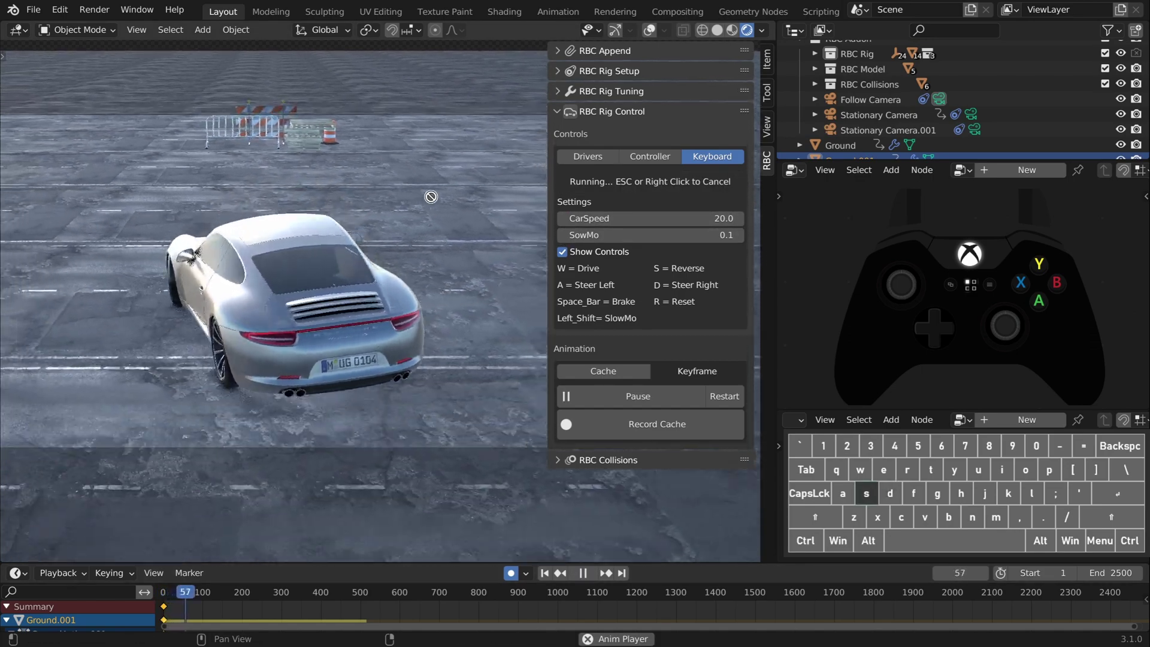
key(w)
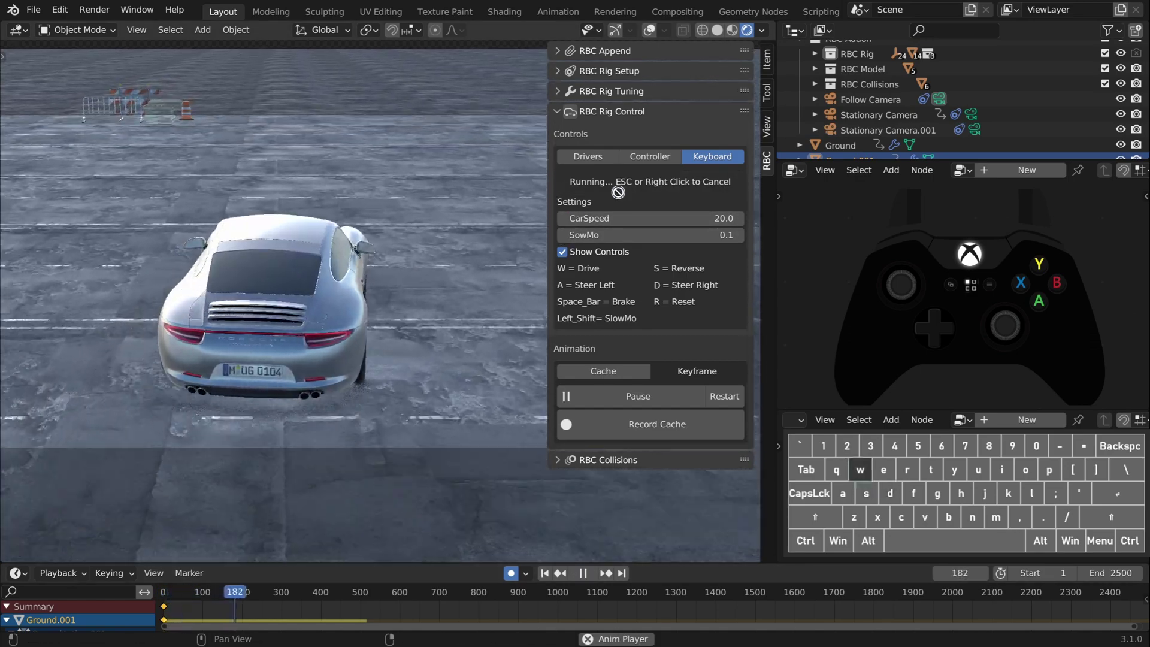
key(d)
key(shift)
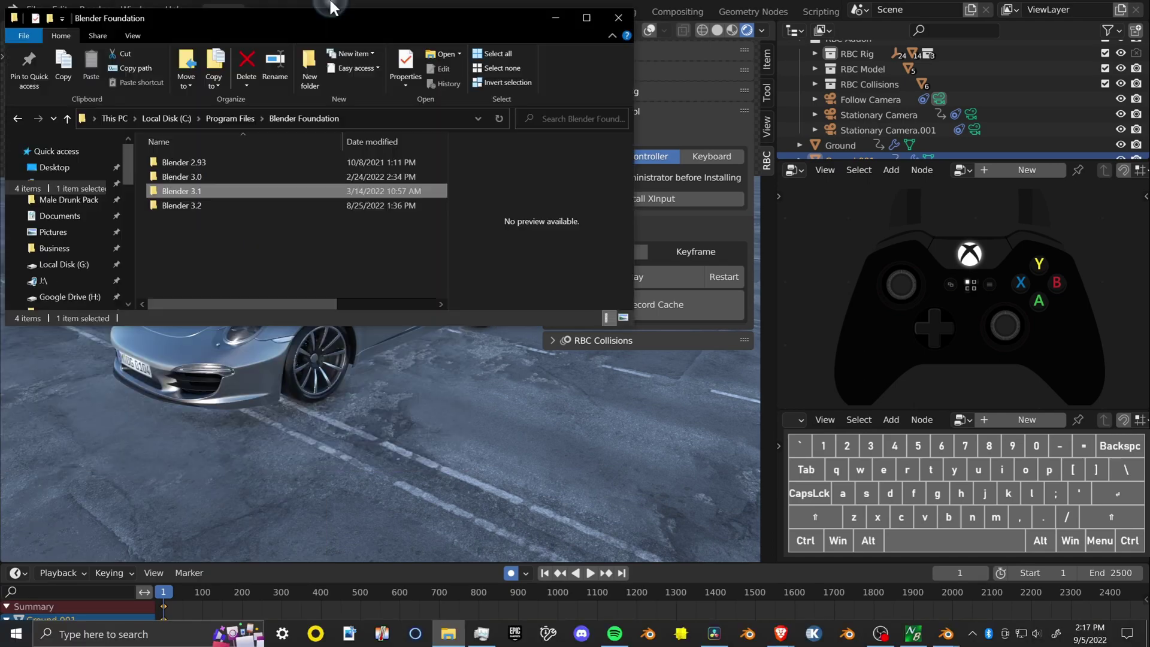
- Switch to File Explorer, open the Blender 3.1 folder in Blender Foundation and run the blender application as administrator
double_click(324, 7)
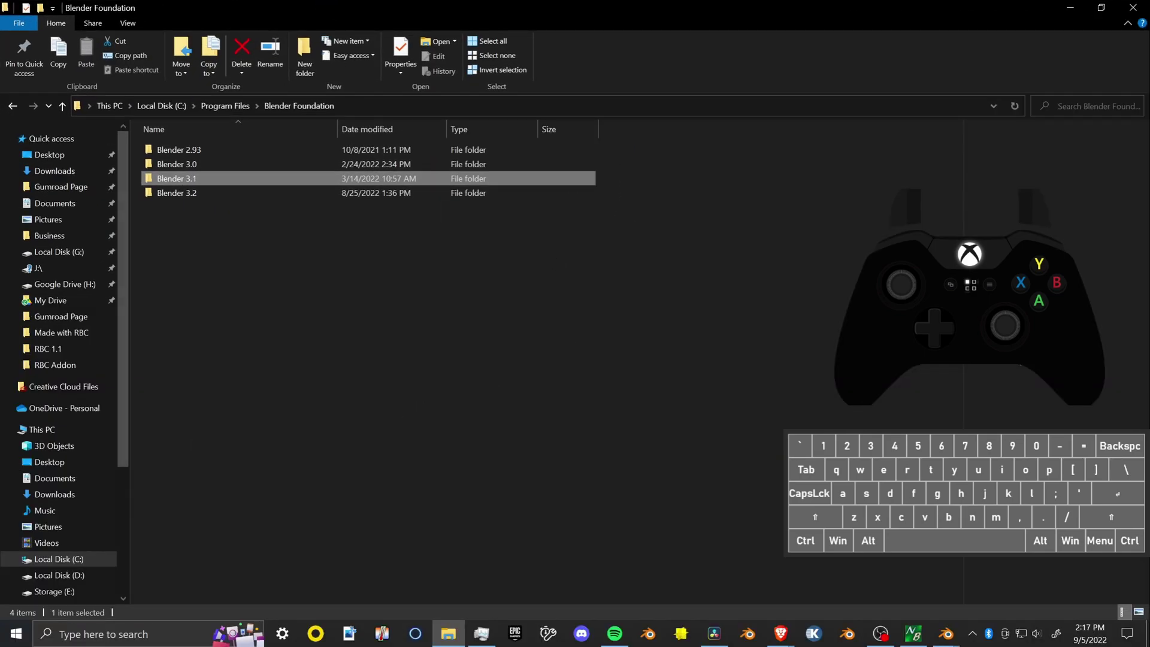
key(alt+Tab)
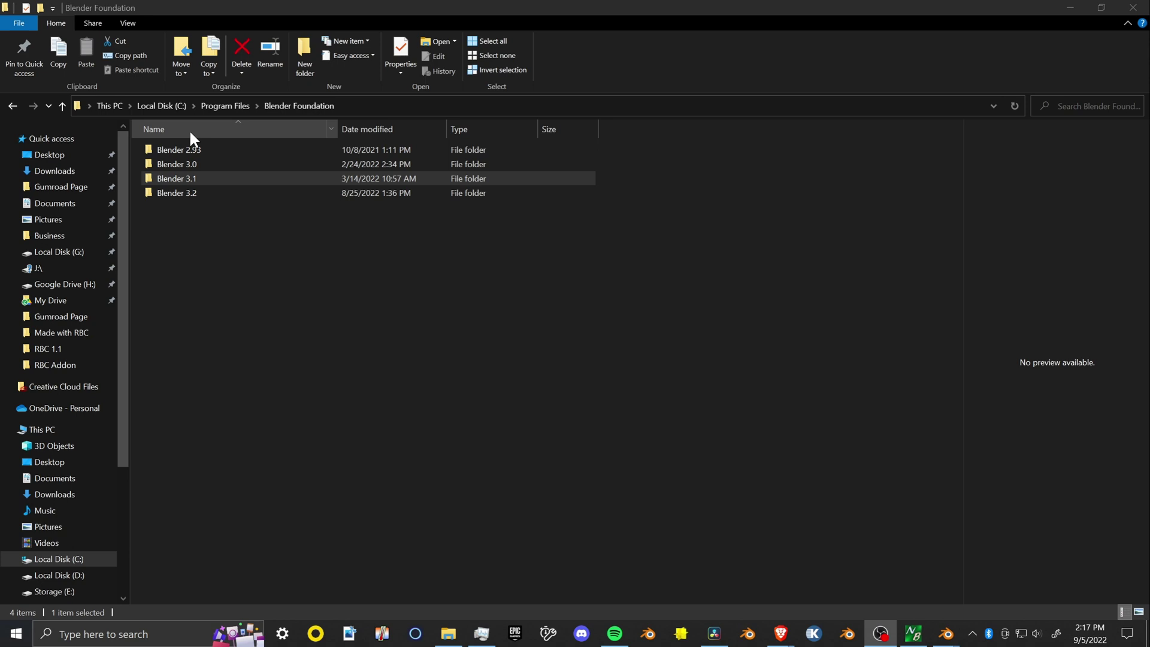
double_click(228, 178)
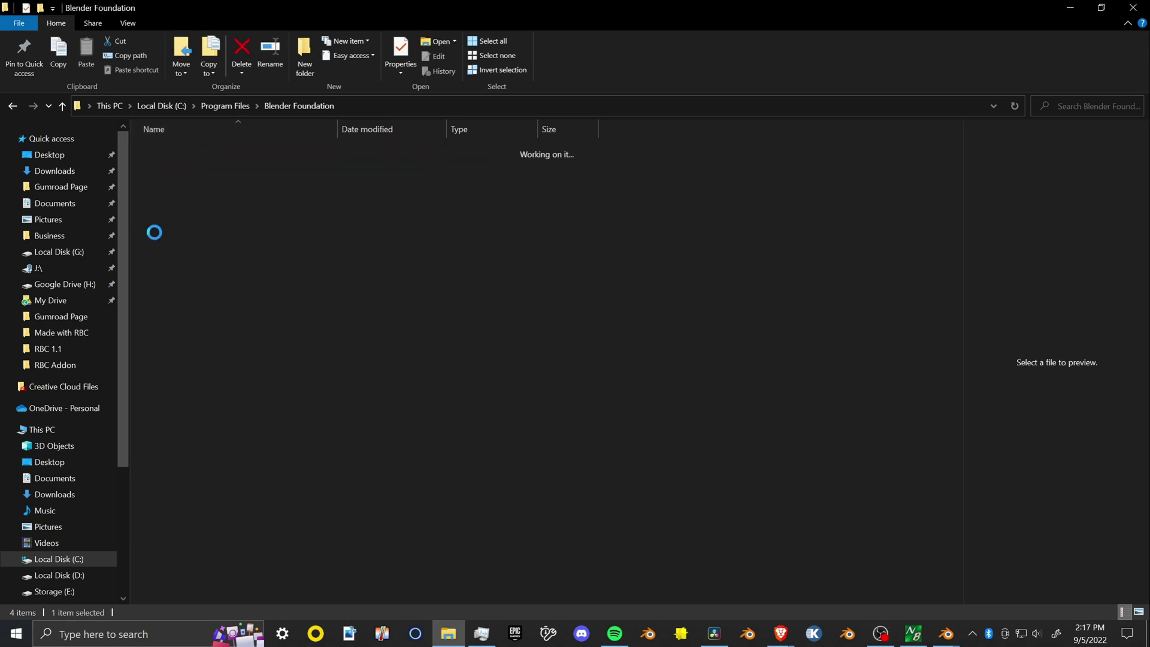
right_click(174, 250)
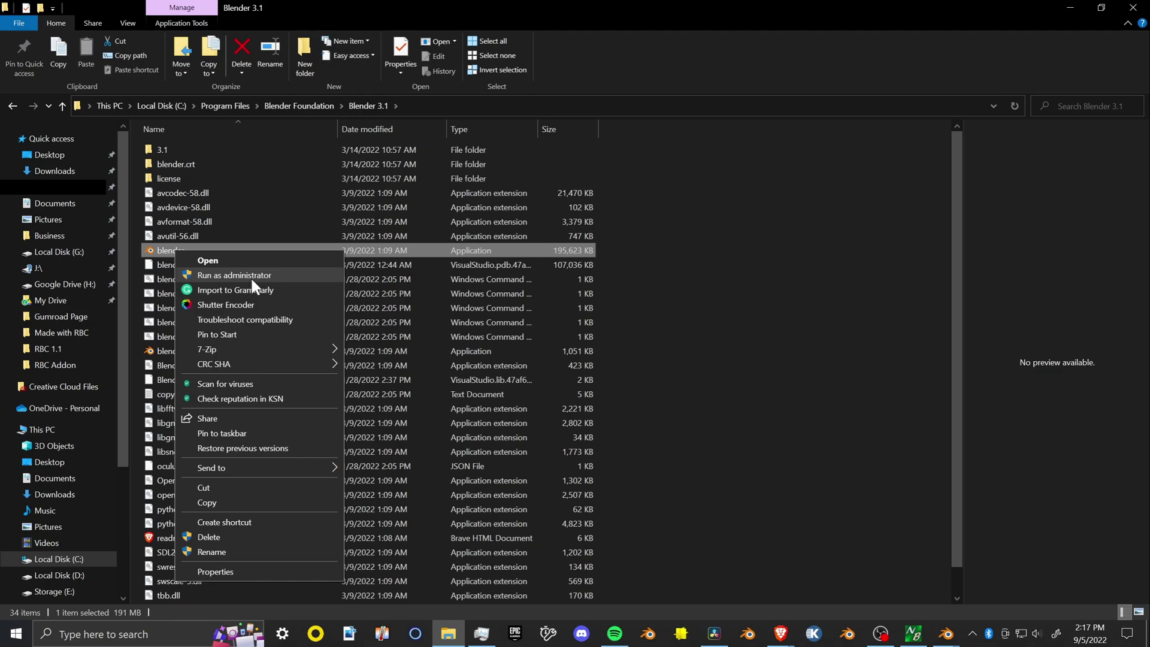
click(250, 275)
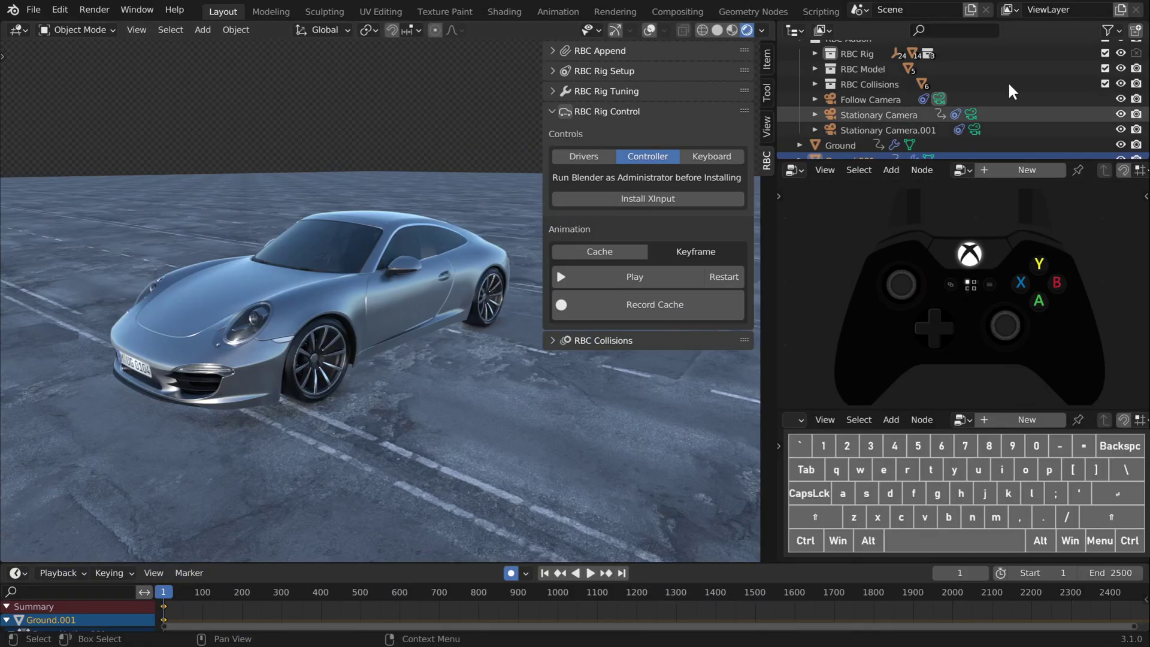
- Set the rig control mode to Controller and install XInput
click(598, 156)
click(666, 156)
click(688, 156)
click(599, 157)
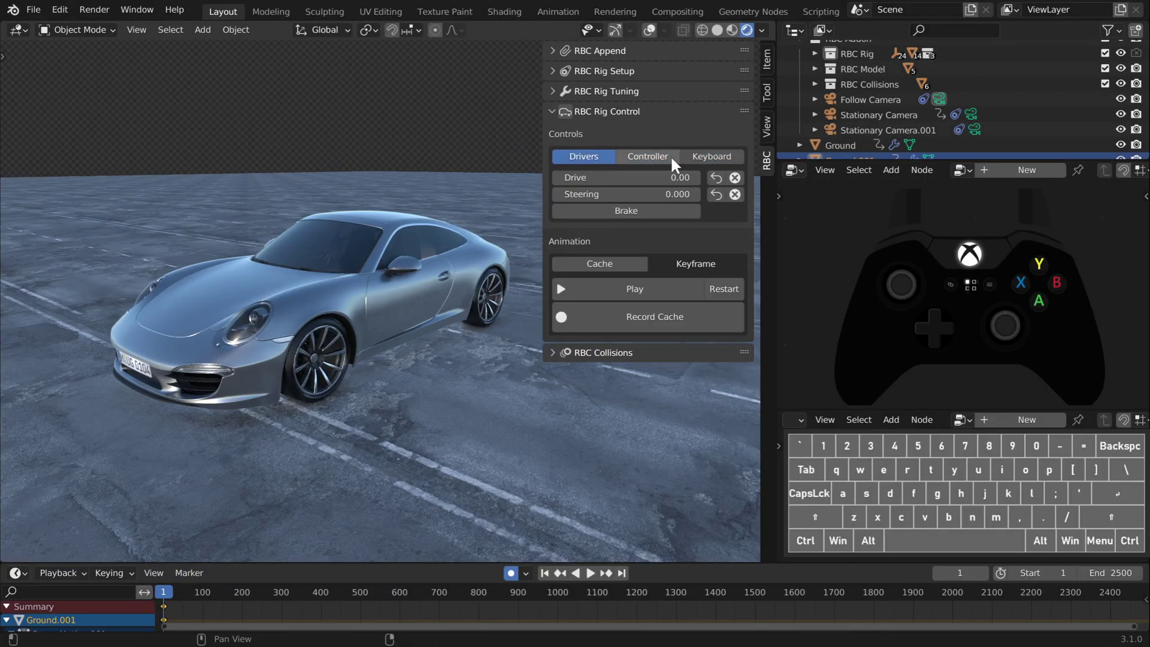
click(670, 157)
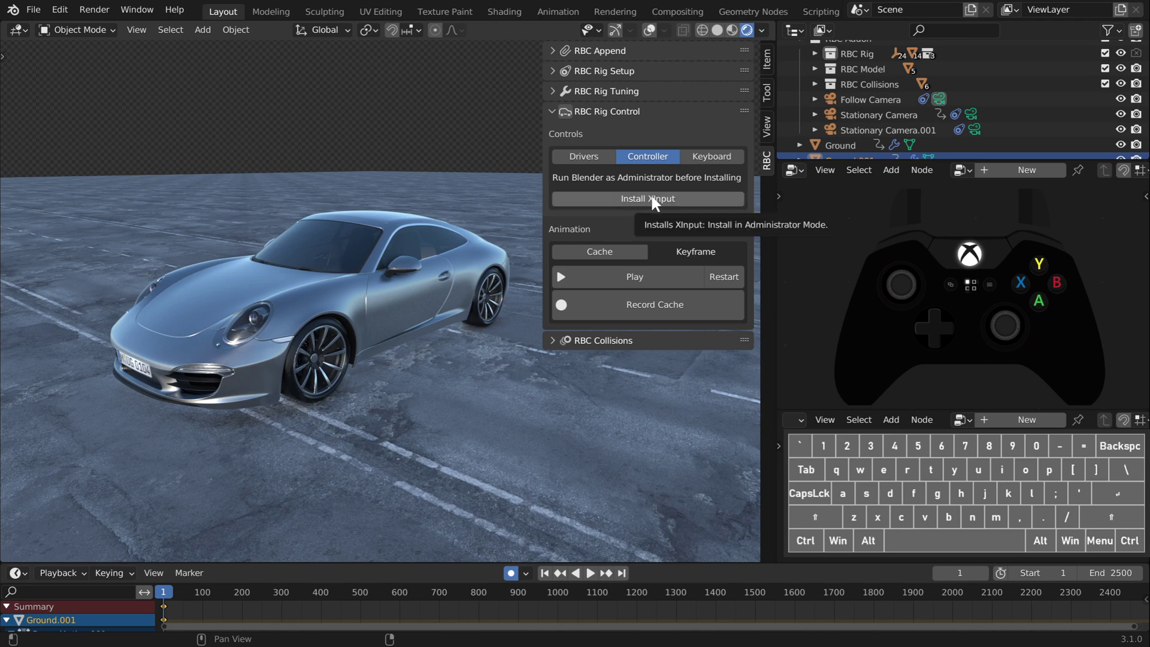
click(652, 203)
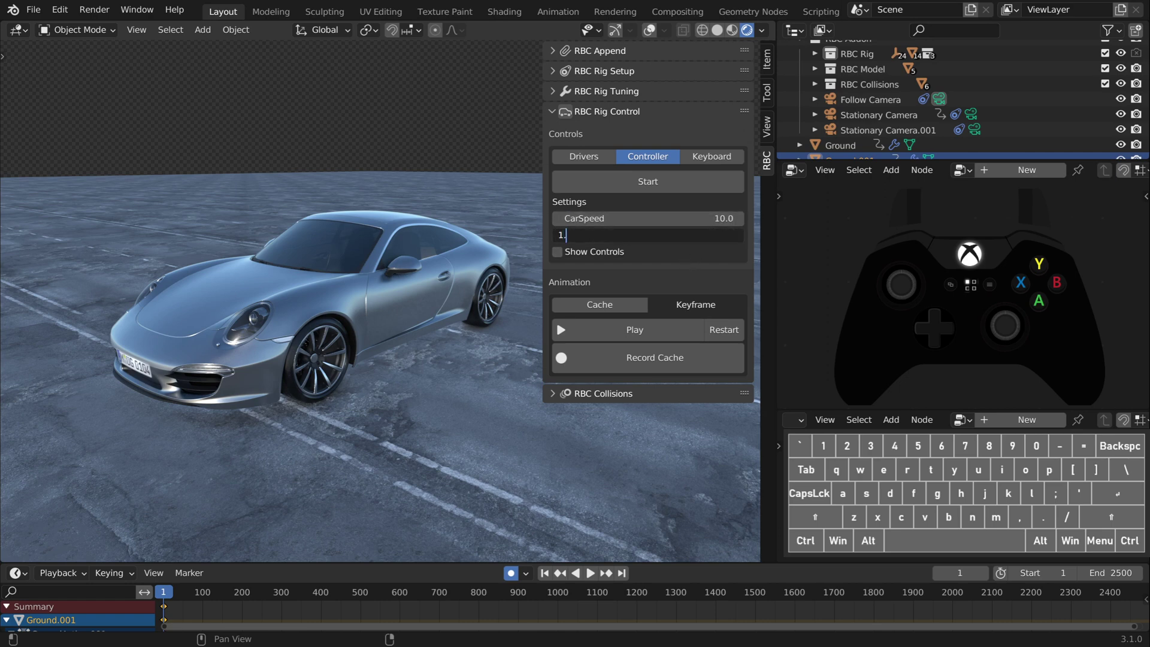
- Show the list of controller mappings in the rig control settings
click(558, 252)
drag(543, 128, 458, 148)
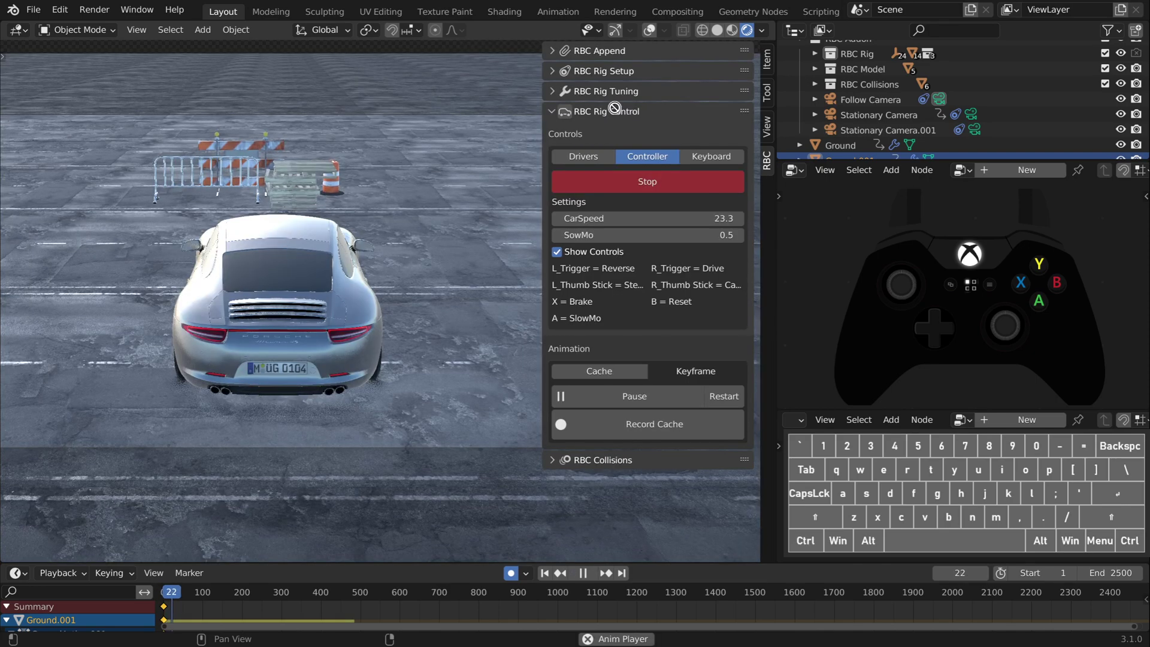
- Expand the RBC Rig Tuning settings while the controller drive is running and look through them
click(625, 96)
scroll(576, 273, down, 3)
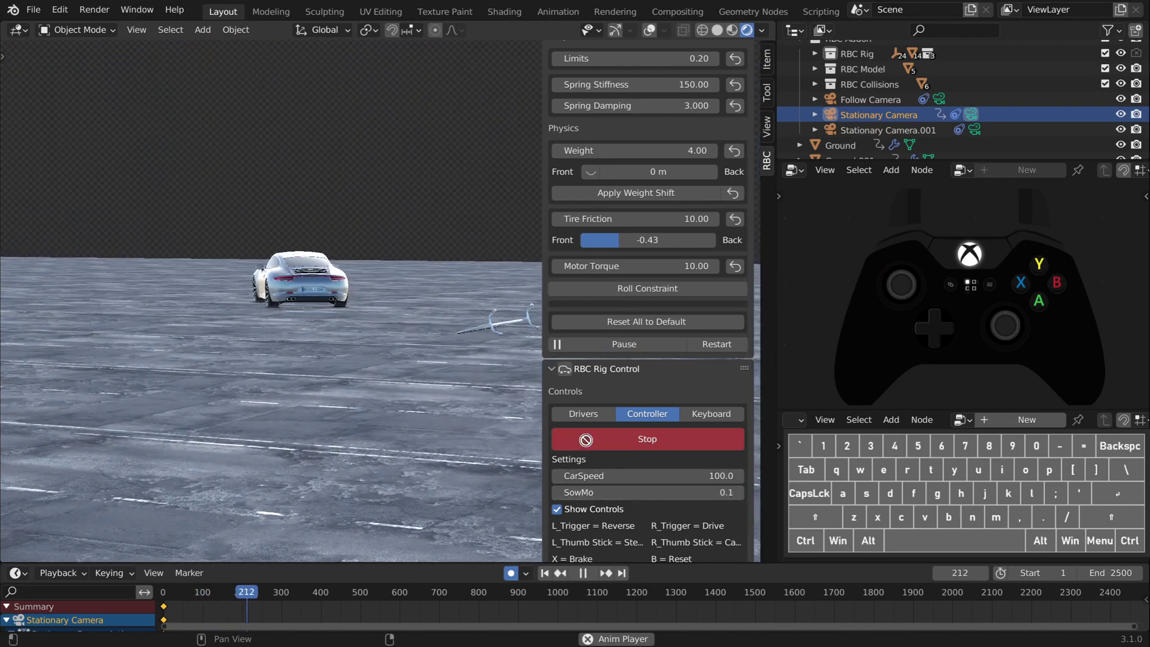
ctrl+click(622, 369)
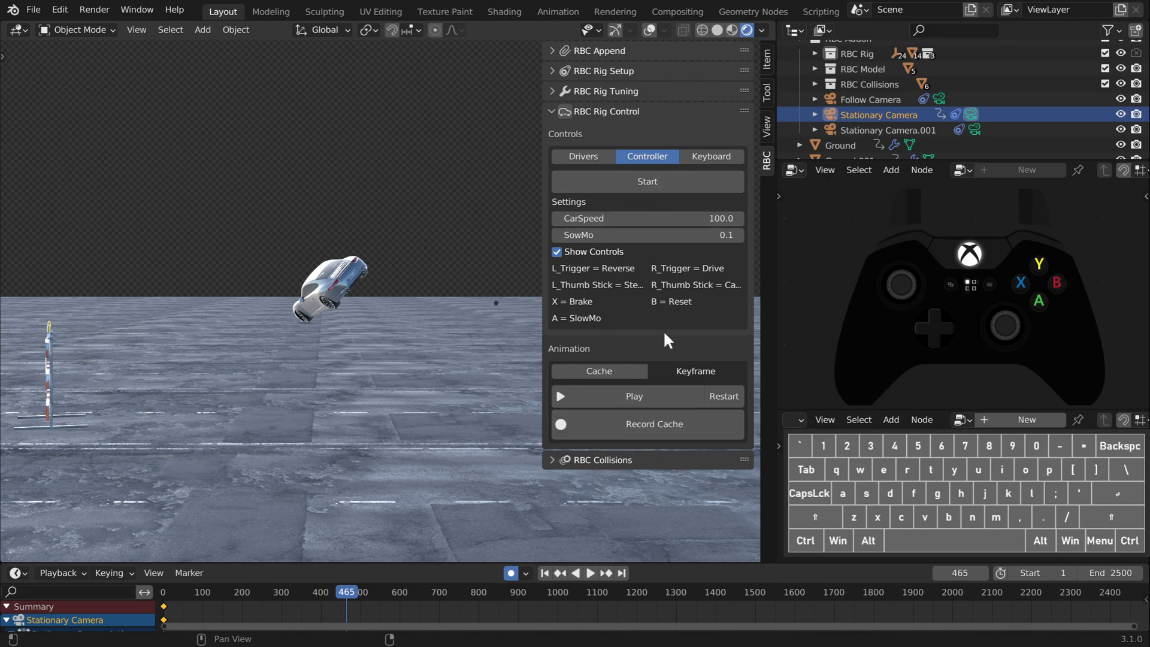
- Return the timeline to frame 0 and play the recorded cache of the car's drive
drag(346, 591, 0, 594)
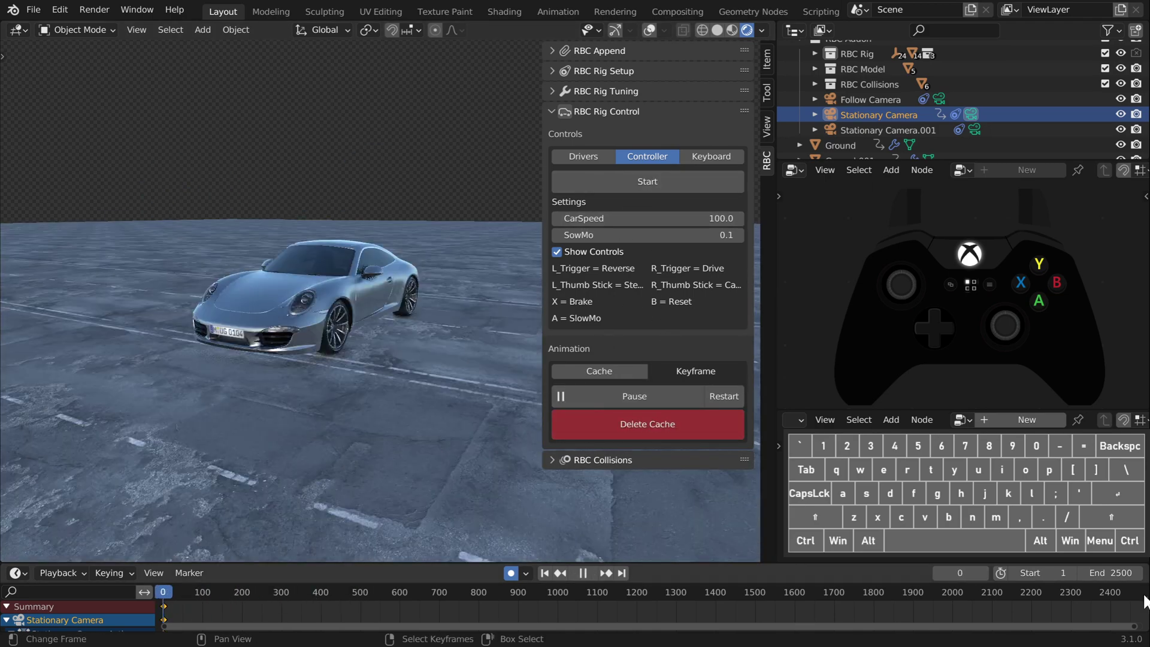
click(658, 389)
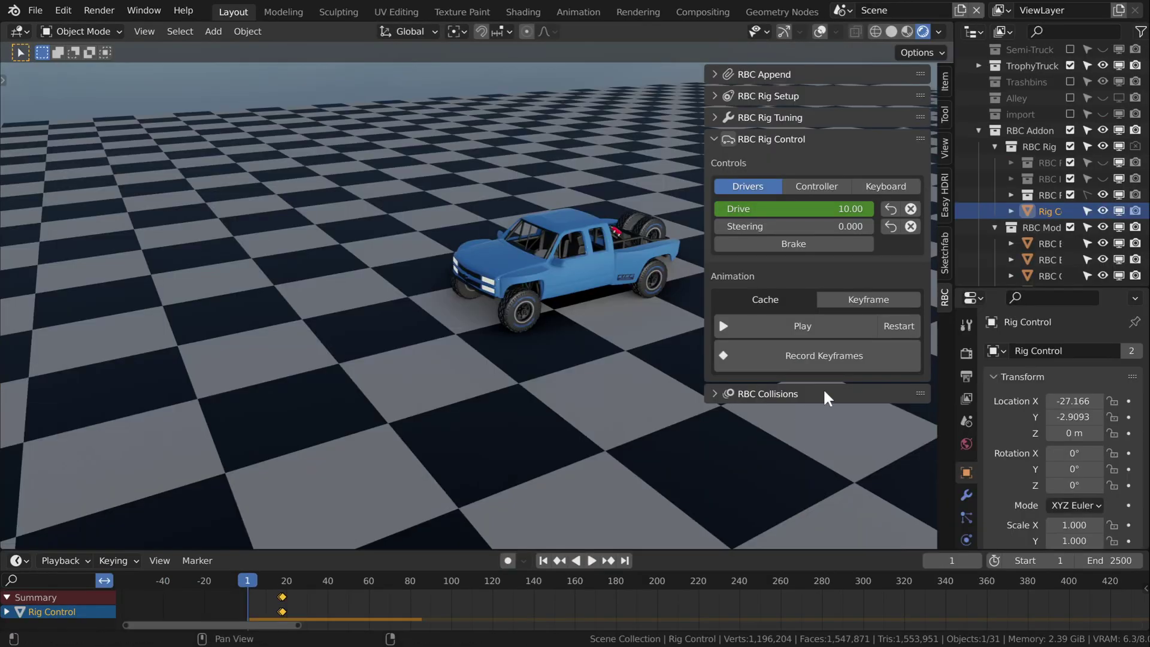
- Examine the trophy truck's drive toward the ramp while its simulation plays
click(843, 325)
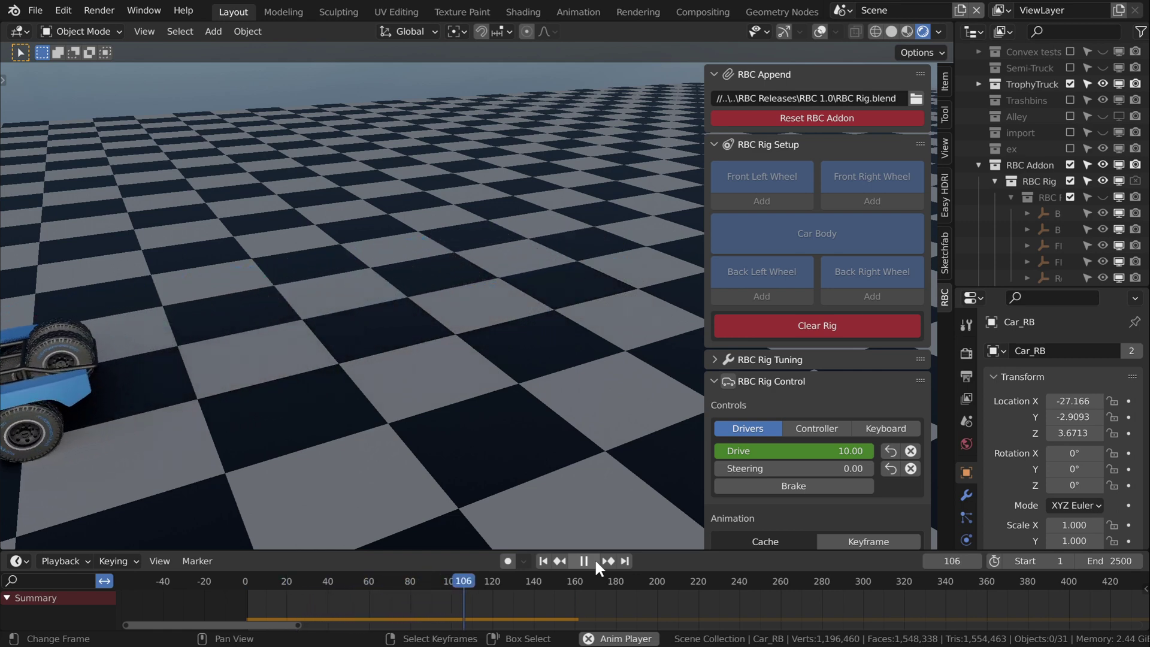
middle_drag(615, 421, 437, 412)
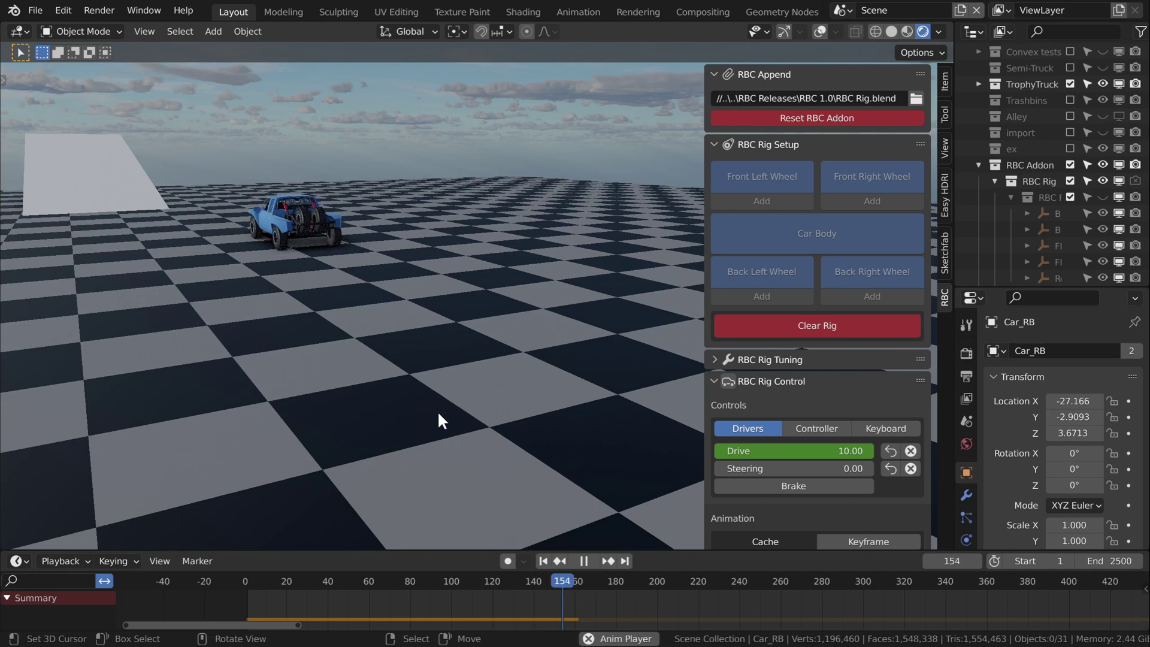